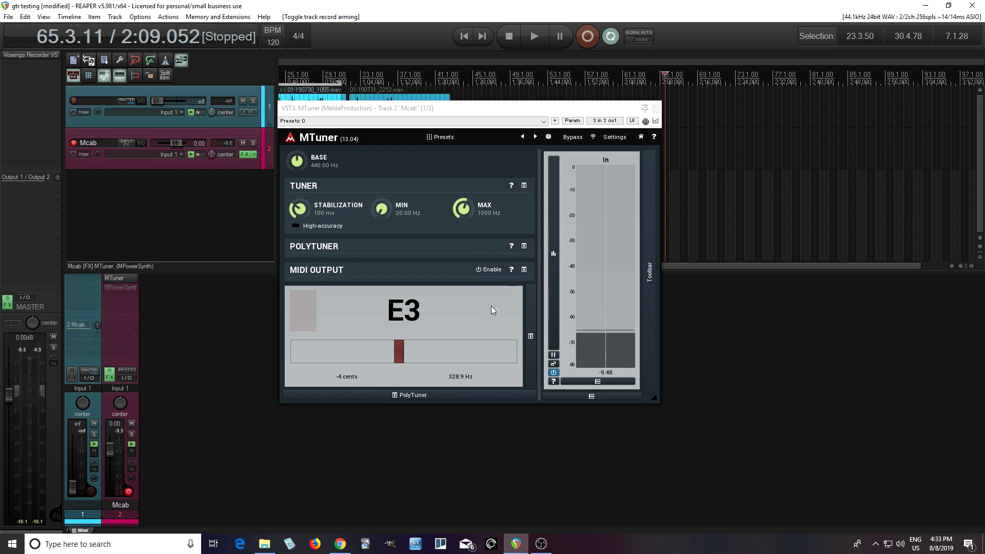
# Expand MTuner's PolyTuner section to list the string notes from E1 to E3
pyautogui.click(523, 246)
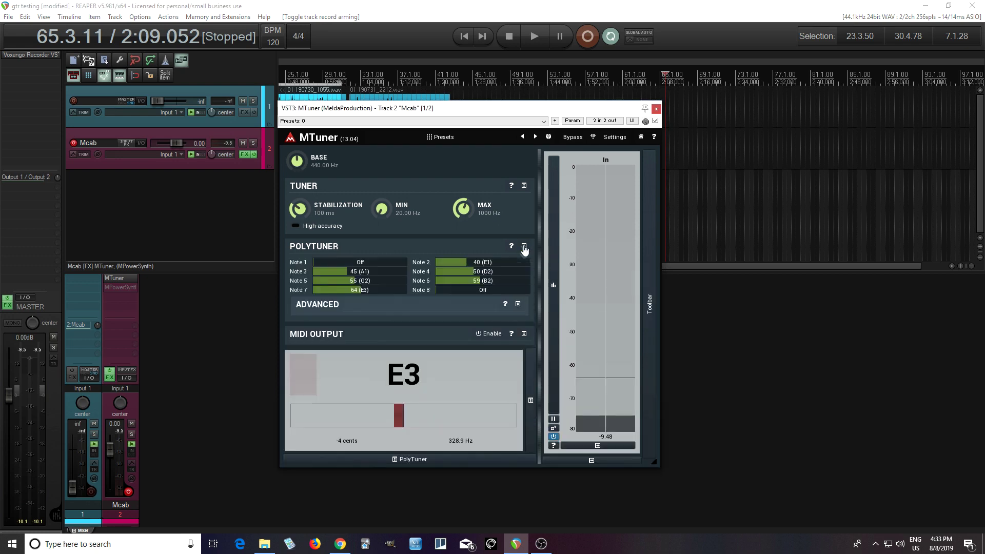
# Toggle PolyTuner's advanced settings open and shut, then show the six-string display (E1–E3)
pyautogui.click(518, 305)
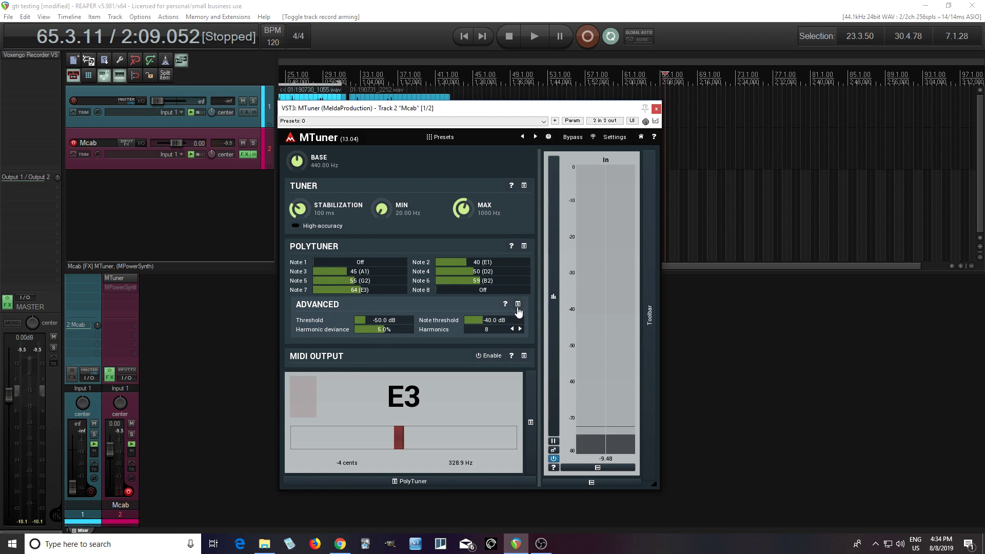
pyautogui.click(518, 305)
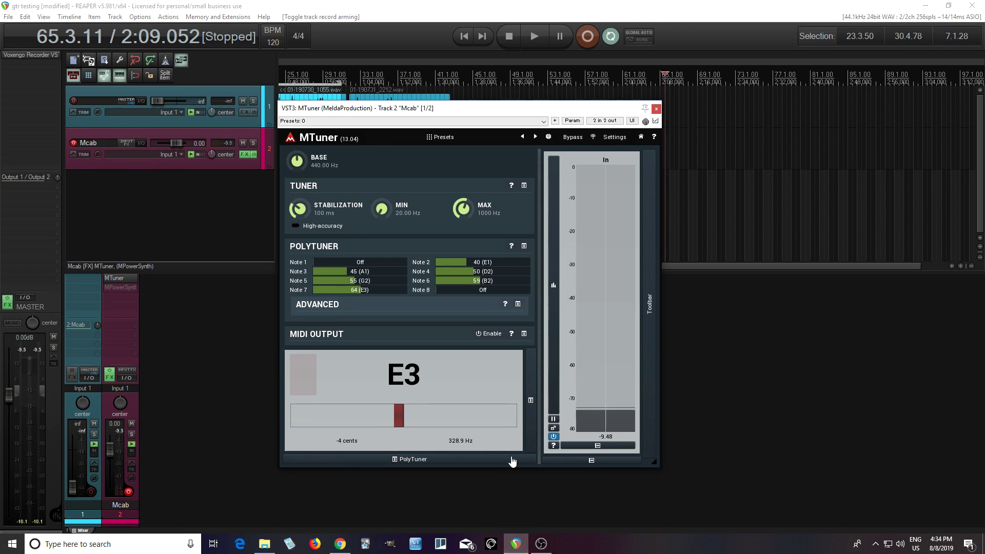
pyautogui.click(512, 459)
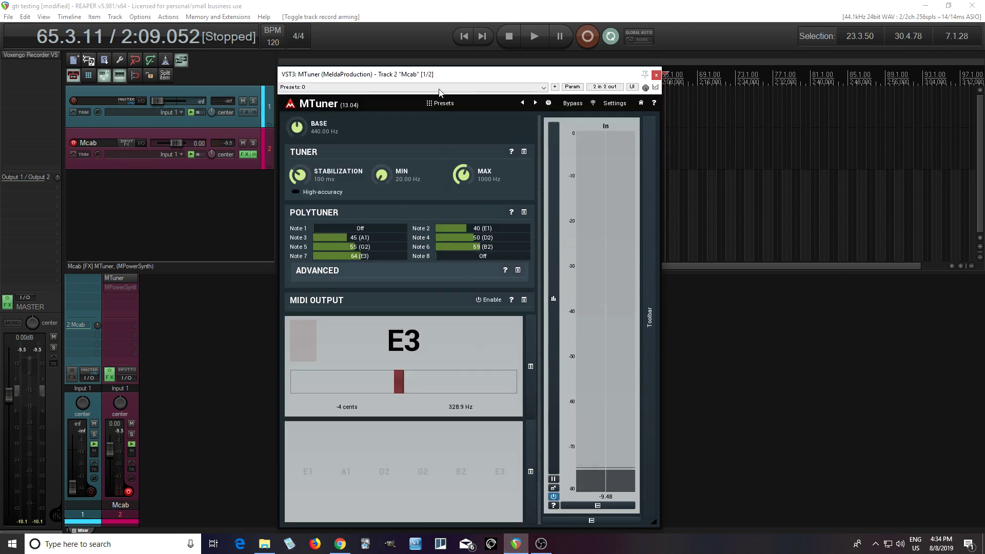
# Move the MTuner window up and further right over the arrange view
pyautogui.moveTo(439, 78); pyautogui.dragTo(452, 34)
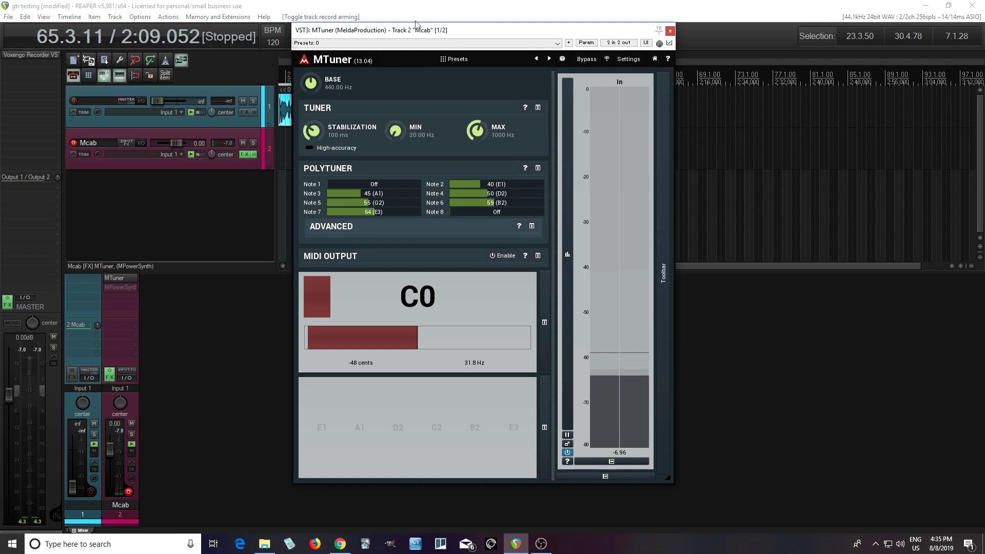
pyautogui.moveTo(430, 39); pyautogui.dragTo(468, 49)
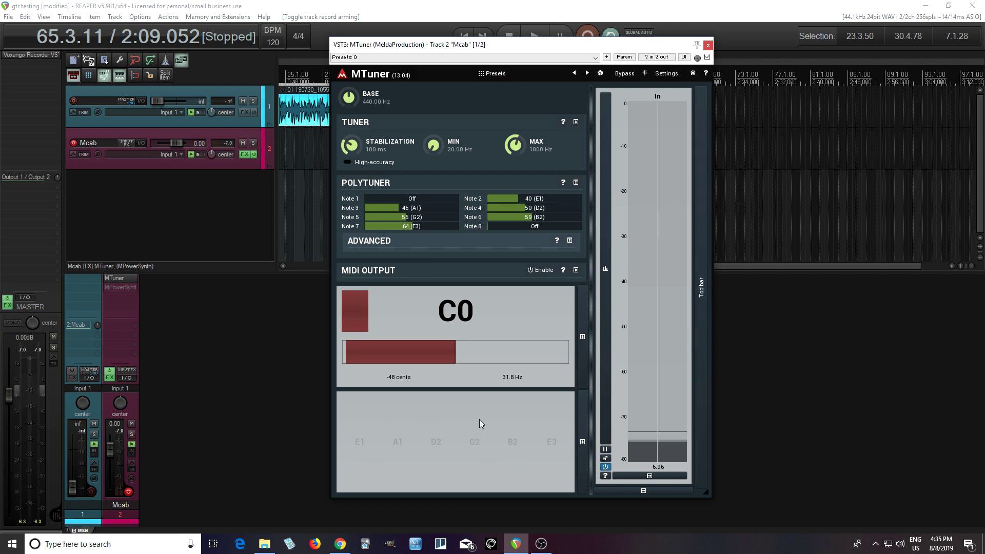
# Collapse MTuner's display panels and PolyTuner settings, and expand its MIDI OUTPUT section
pyautogui.click(586, 427)
pyautogui.click(582, 340)
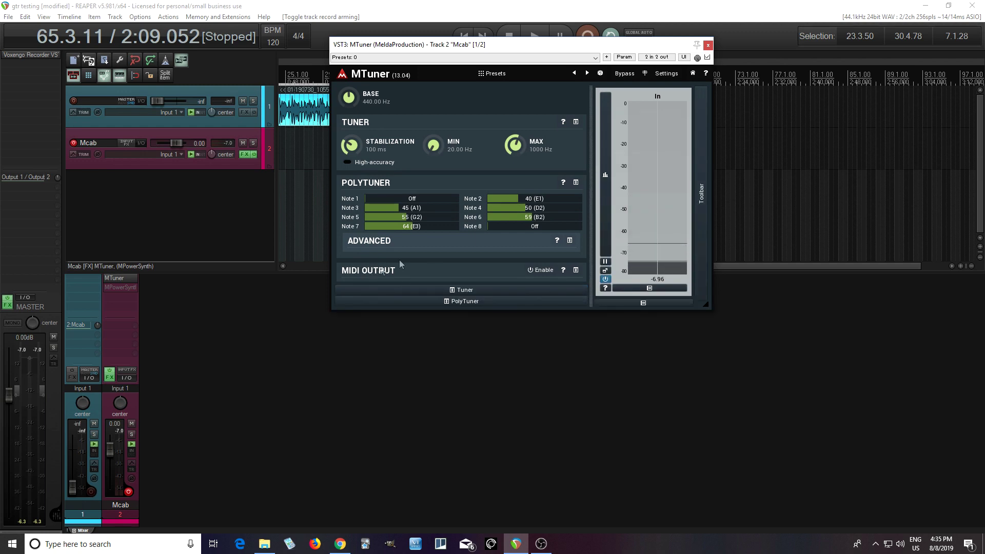
pyautogui.click(575, 182)
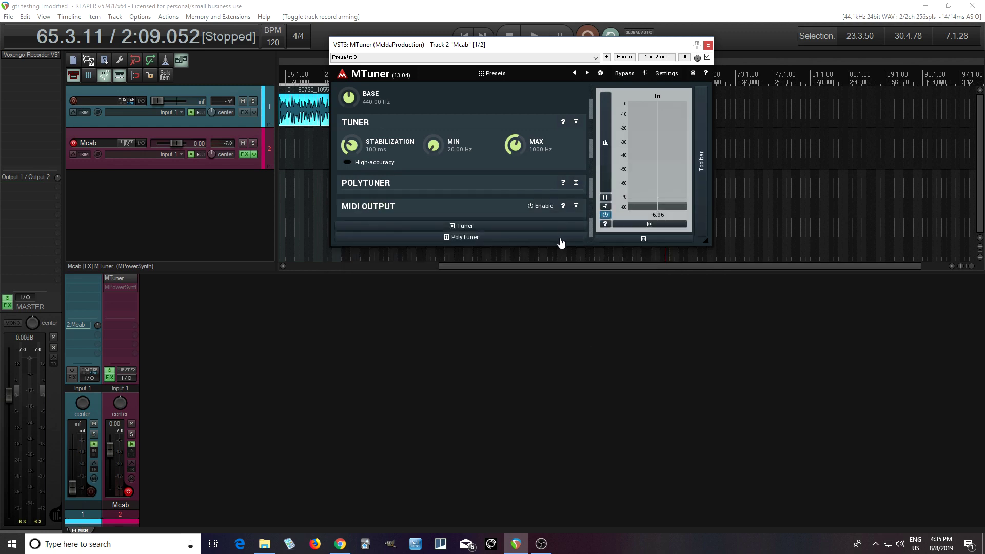
pyautogui.click(576, 206)
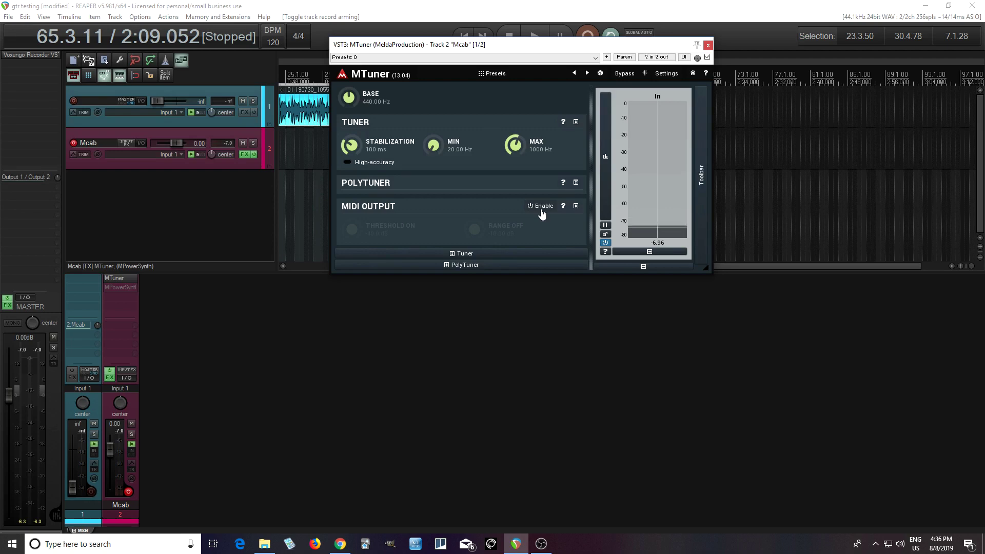
# Reactivate MPowerSynth on the Mcab track and close its window
pyautogui.keyDown('ctrl'); pyautogui.click(121, 286); pyautogui.keyUp('ctrl')
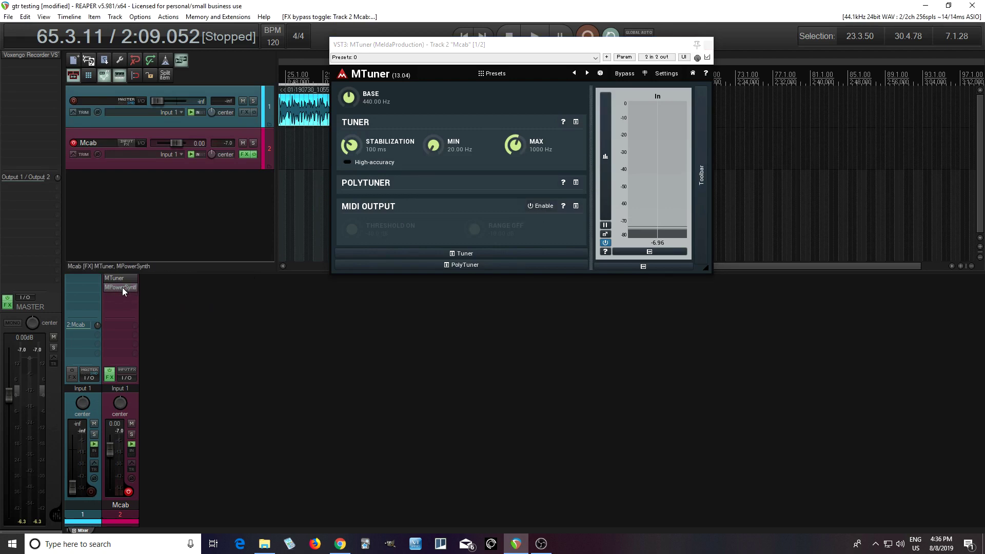
pyautogui.click(122, 286)
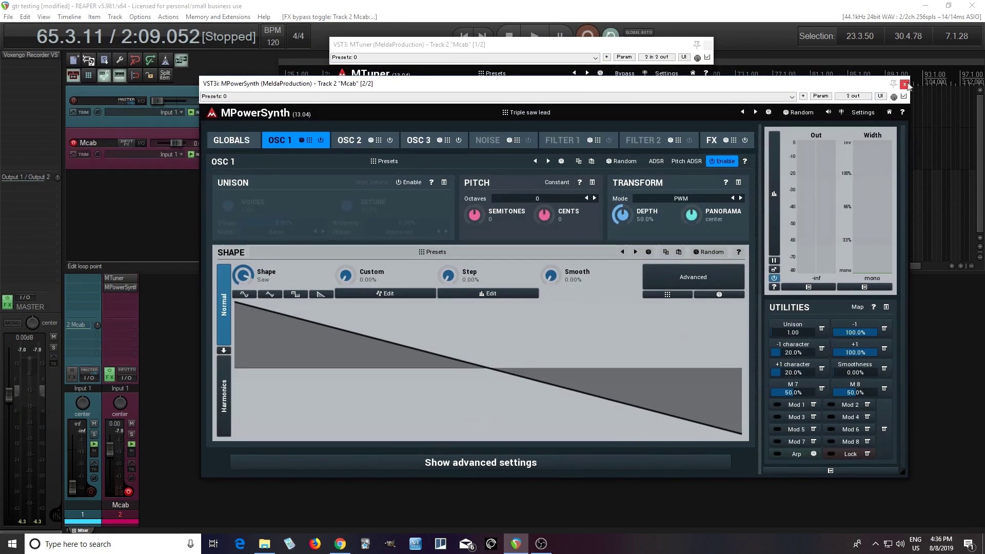
pyautogui.click(904, 84)
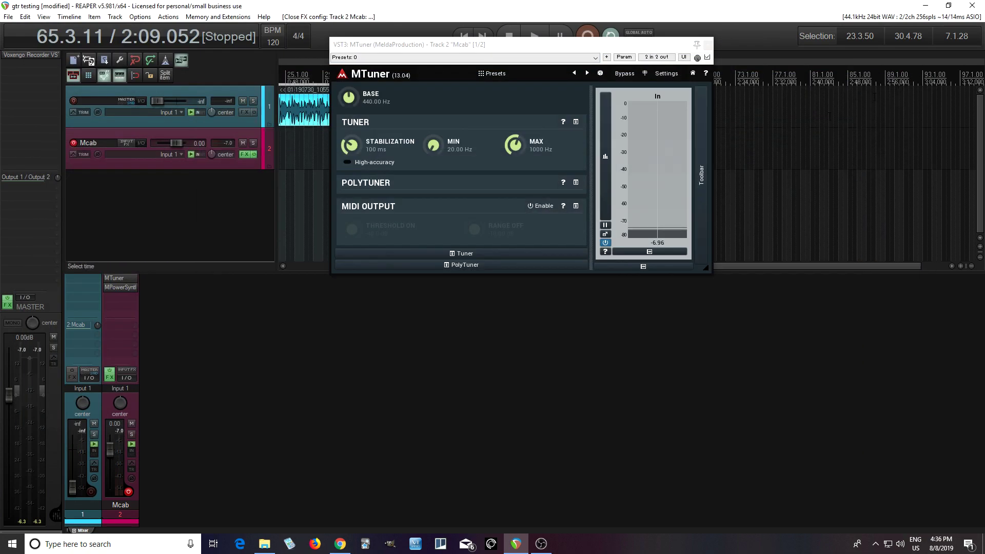
# Enable MTuner's MIDI output (Threshold On -40 dB, Range Off -10 dB) and move its window down
pyautogui.click(541, 206)
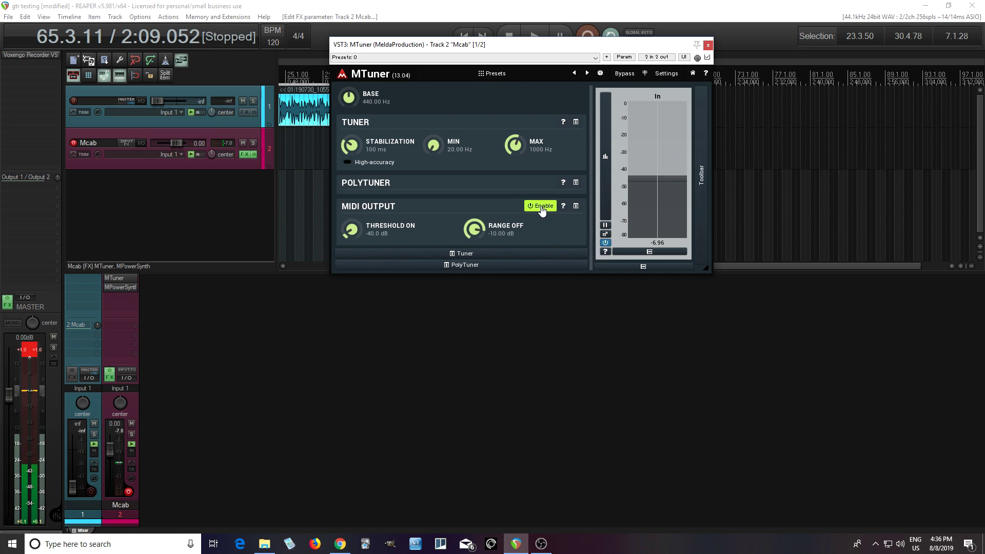
pyautogui.moveTo(519, 49); pyautogui.dragTo(550, 171)
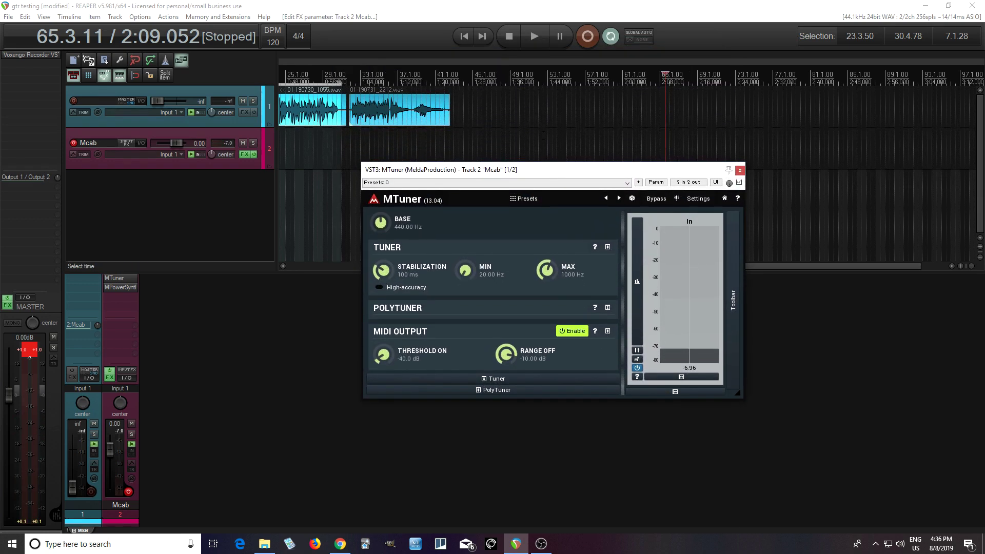
pyautogui.click(503, 110)
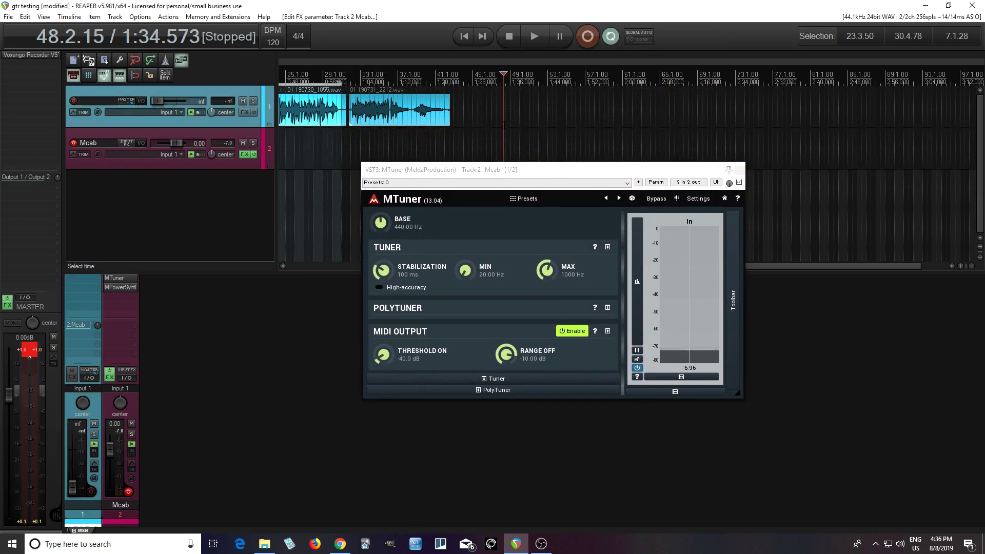
# In MPowerSynth's pin routing, stop its MIDI output from replacing the MIDI bus
pyautogui.click(121, 287)
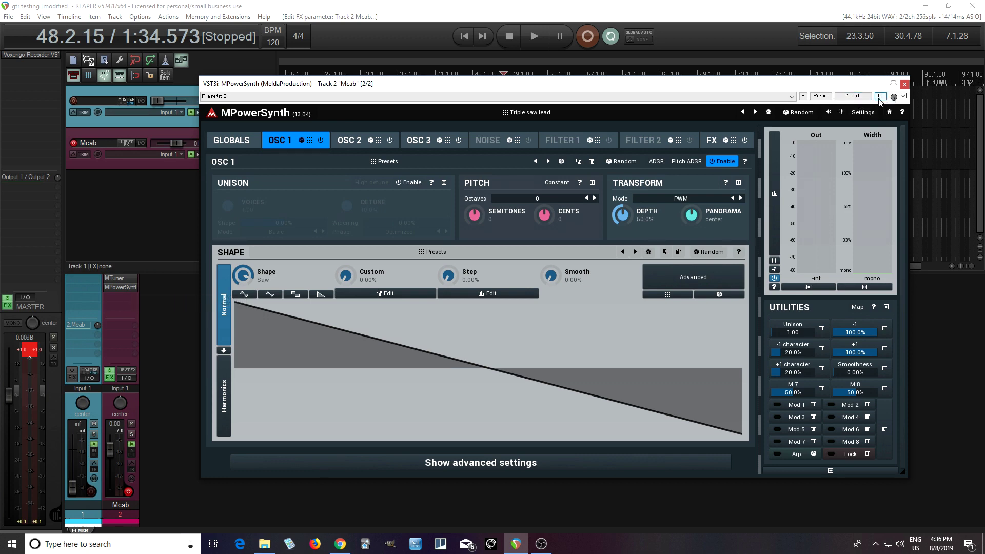
pyautogui.click(861, 97)
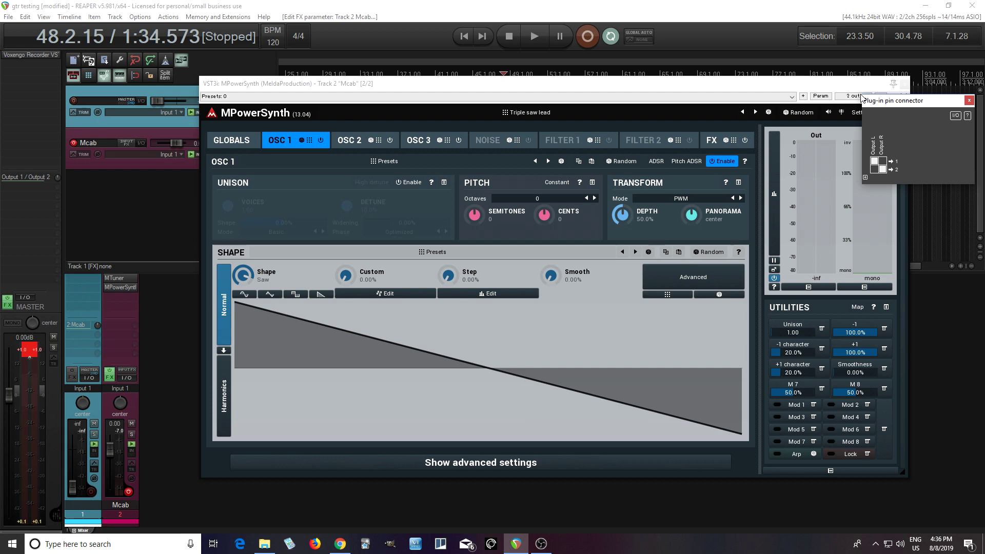
pyautogui.click(954, 116)
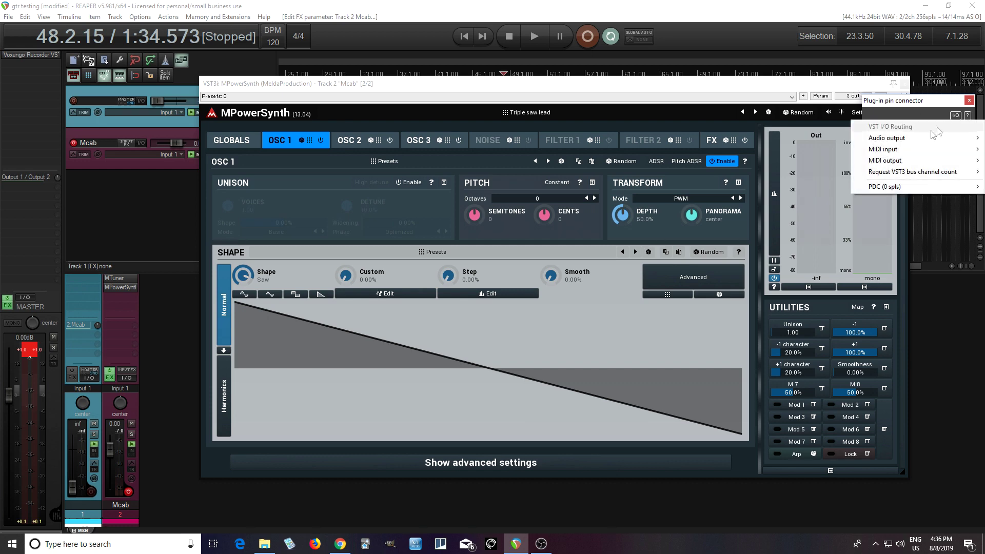
pyautogui.moveTo(899, 163)
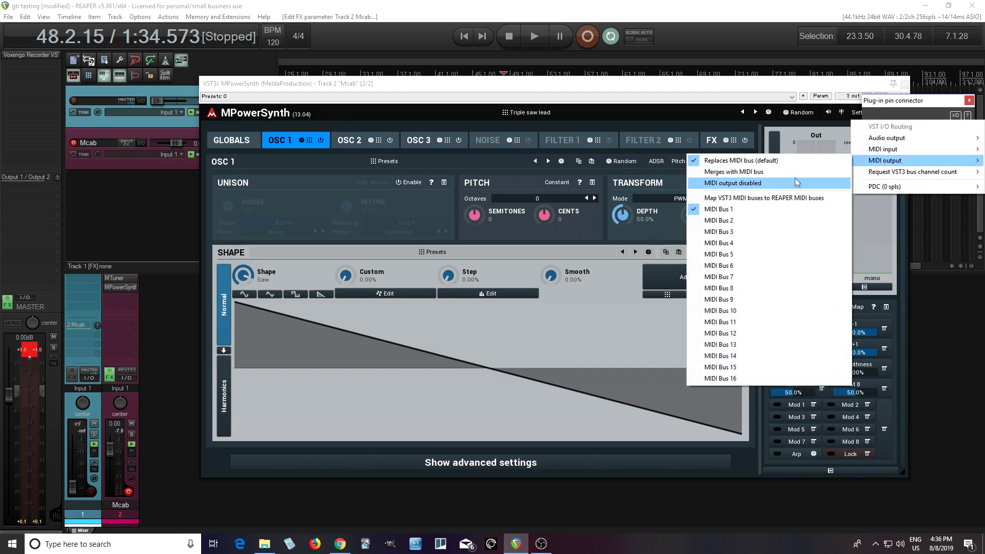
pyautogui.click(793, 172)
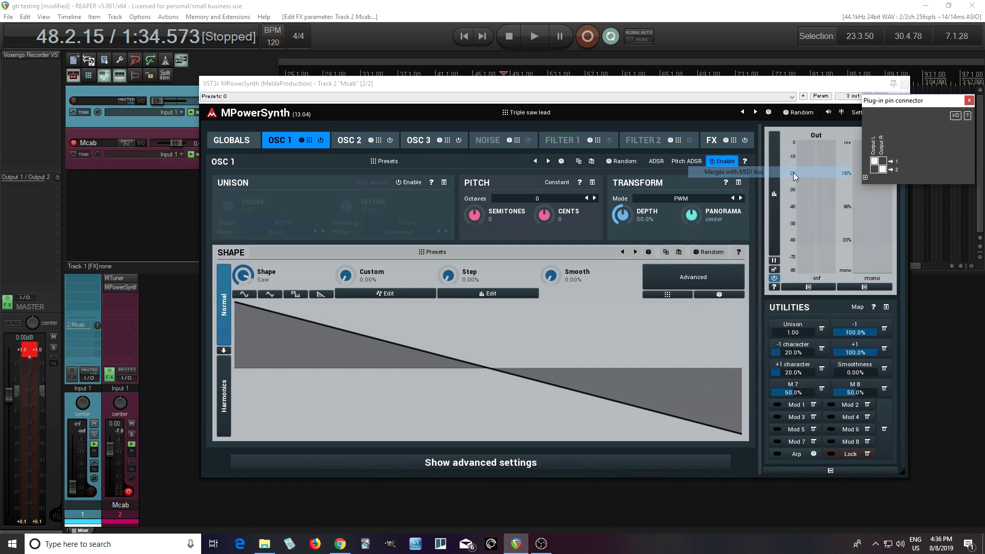
pyautogui.click(969, 100)
pyautogui.click(904, 86)
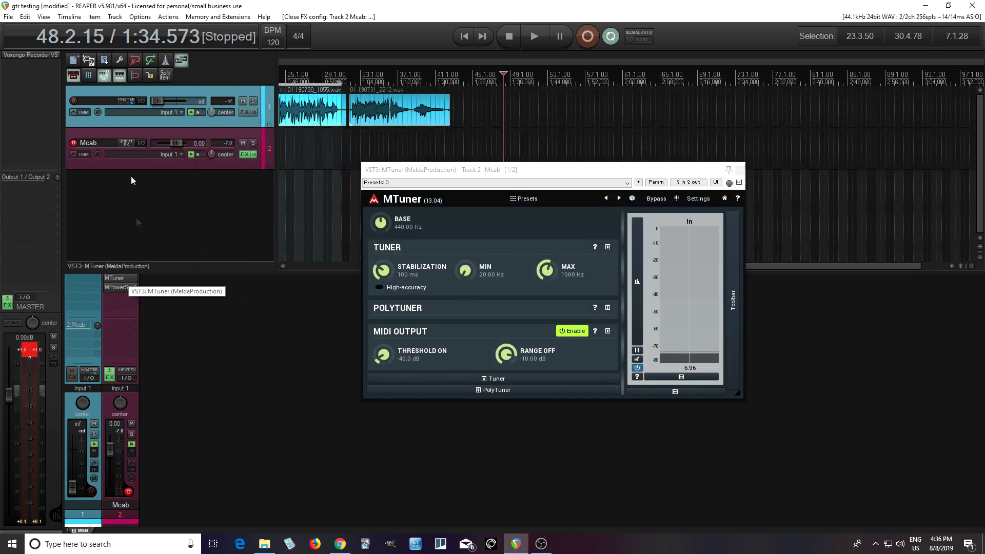
# Check the Mcab track's input sources and routing settings
pyautogui.click(181, 154)
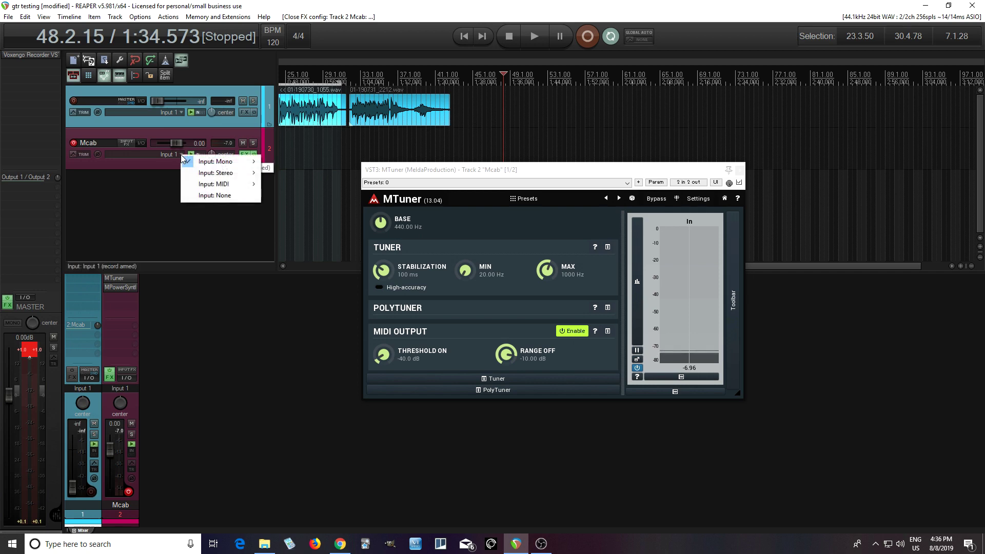
pyautogui.click(143, 140)
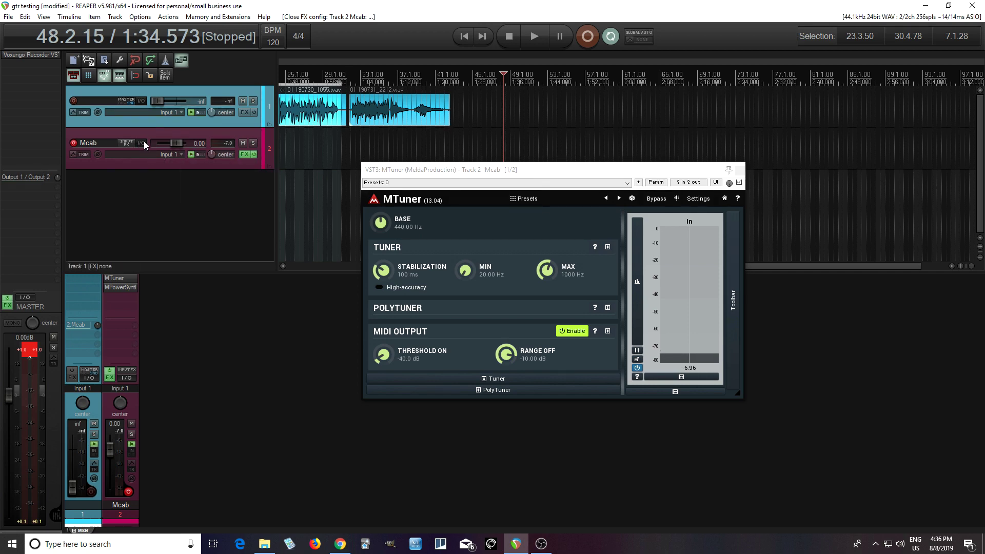
pyautogui.click(143, 141)
pyautogui.click(597, 134)
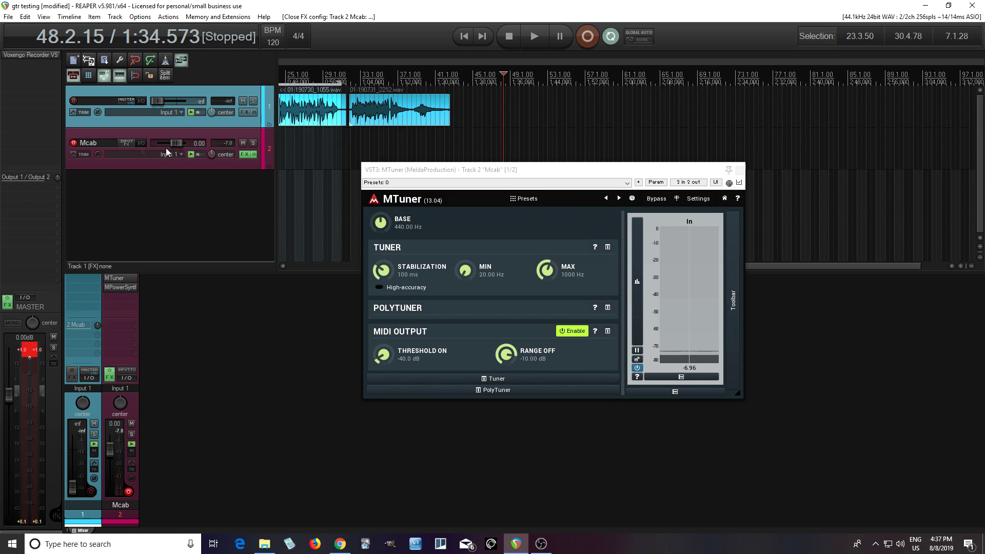
# Set Mcab's record mode to Record: output (MIDI), close MTuner and reopen MPowerSynth
pyautogui.rightClick(136, 152)
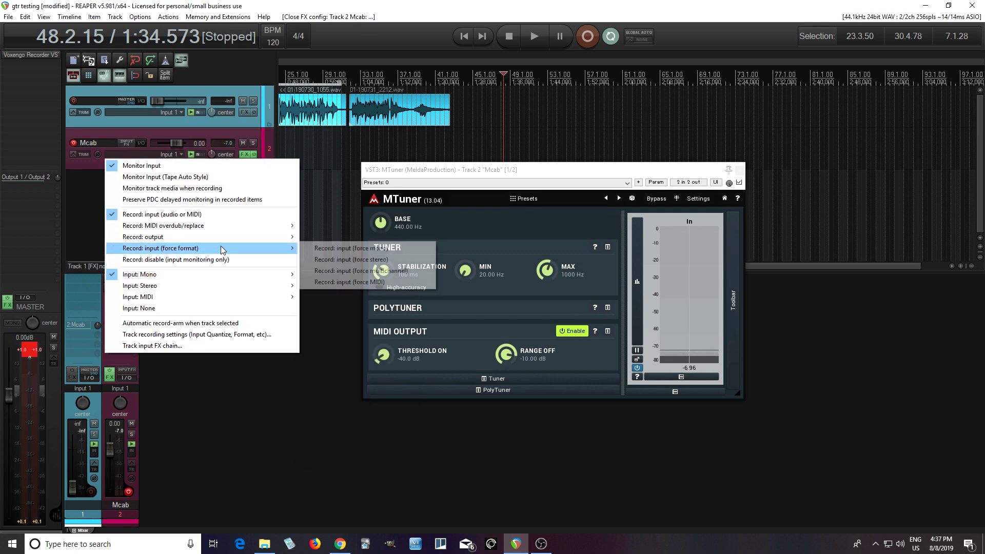
pyautogui.moveTo(225, 237)
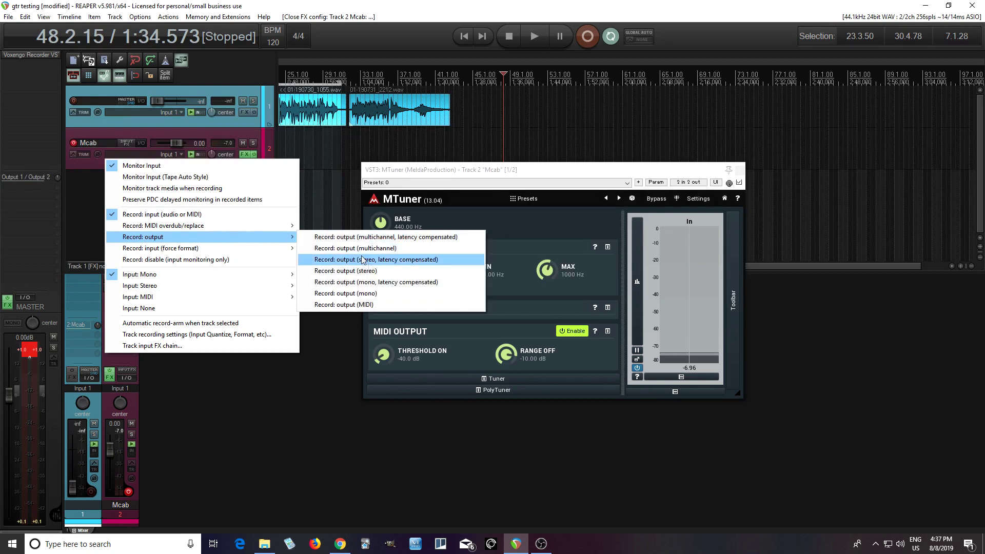
pyautogui.click(361, 304)
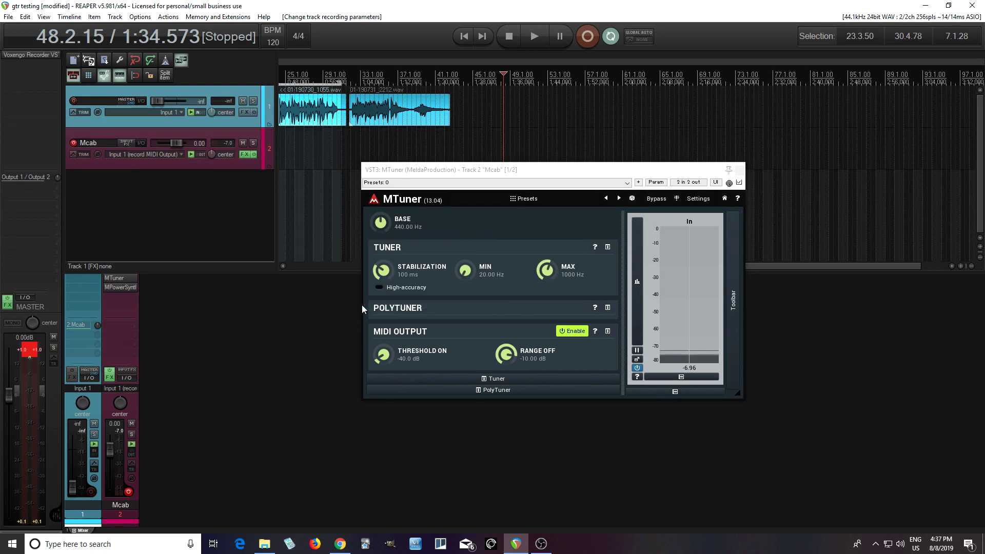
pyautogui.click(739, 169)
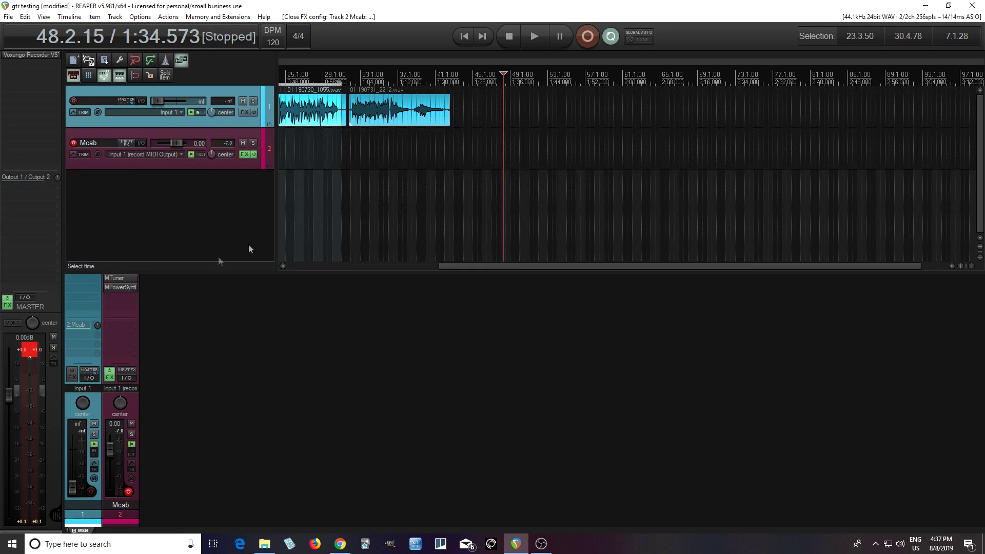
pyautogui.click(118, 286)
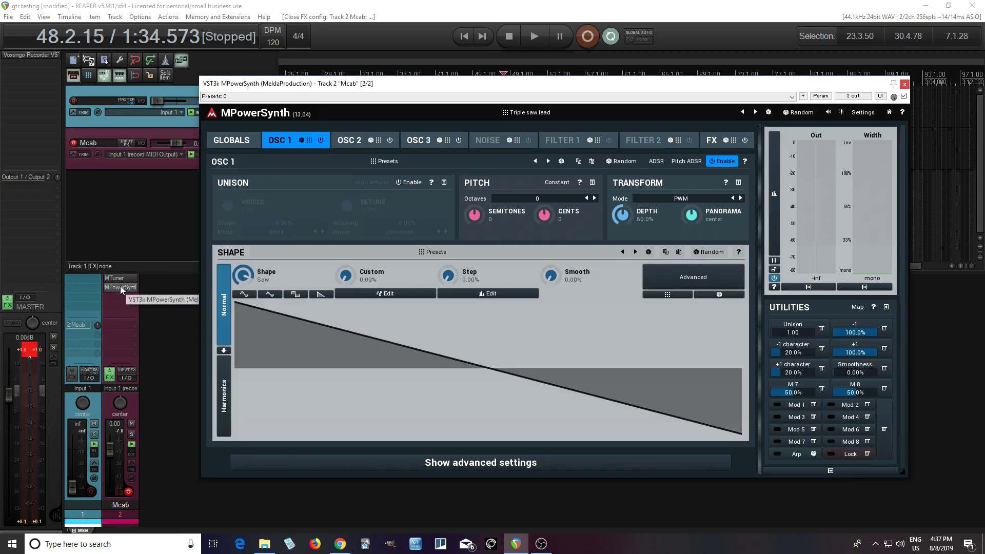
# Switch MPowerSynth's GLOBALS voice mode to Monophonic, review advanced settings, and close the synth
pyautogui.click(238, 140)
pyautogui.click(378, 212)
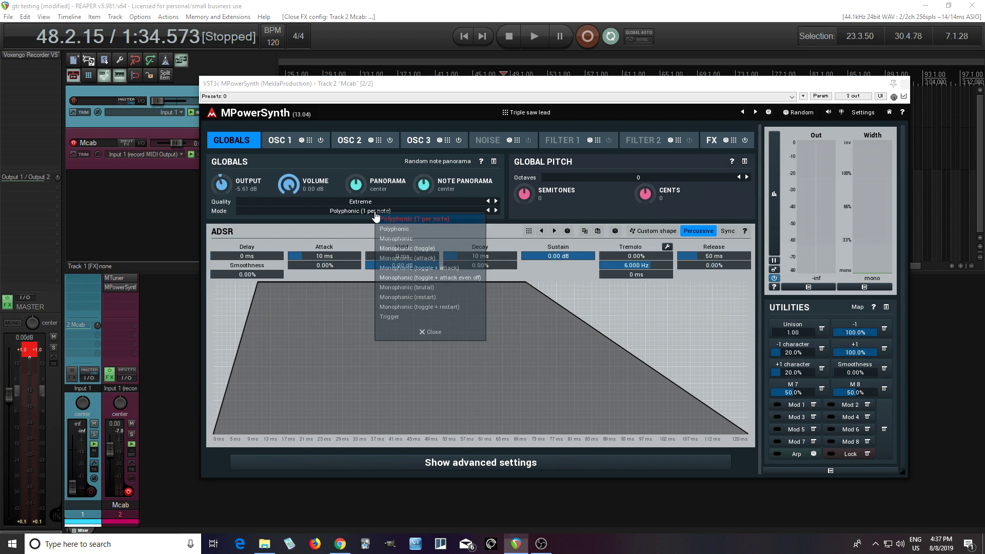
pyautogui.click(429, 239)
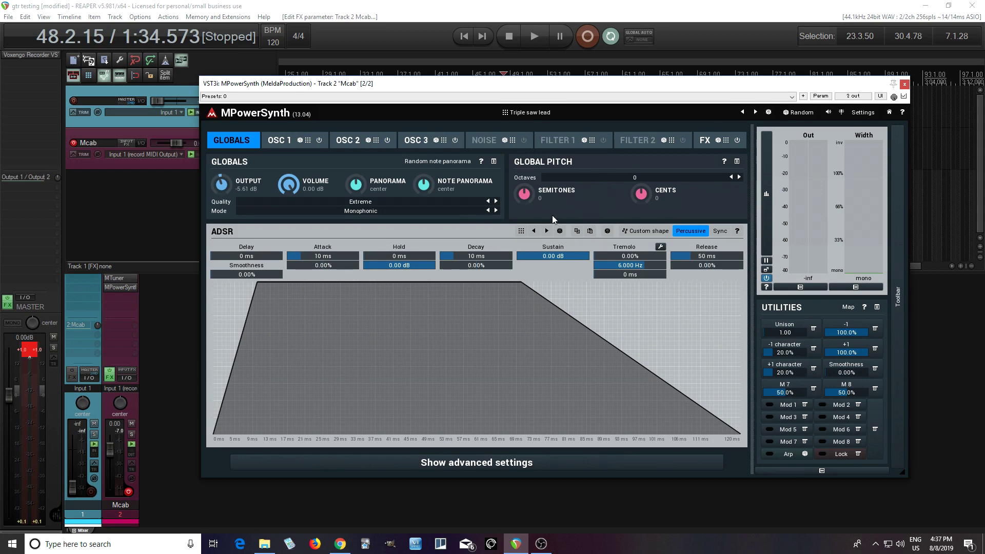
pyautogui.click(502, 466)
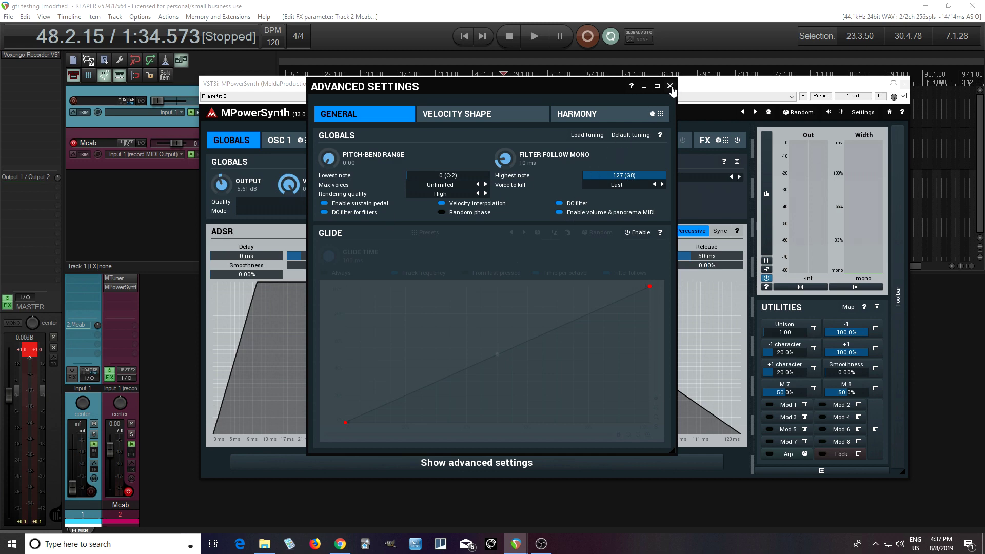
pyautogui.click(670, 86)
pyautogui.click(902, 83)
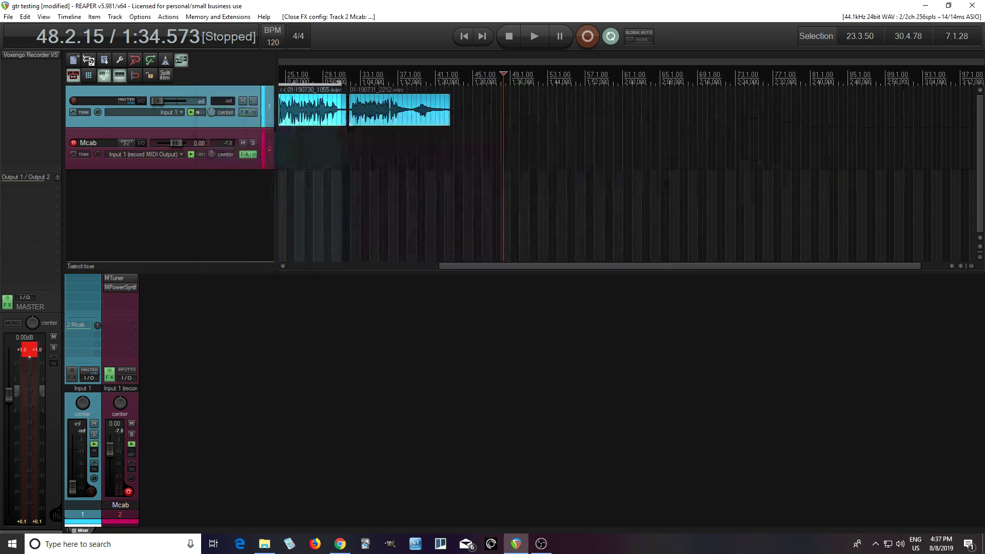
# Record a MIDI take on the Mcab track starting at 44.2.38
pyautogui.click(467, 152)
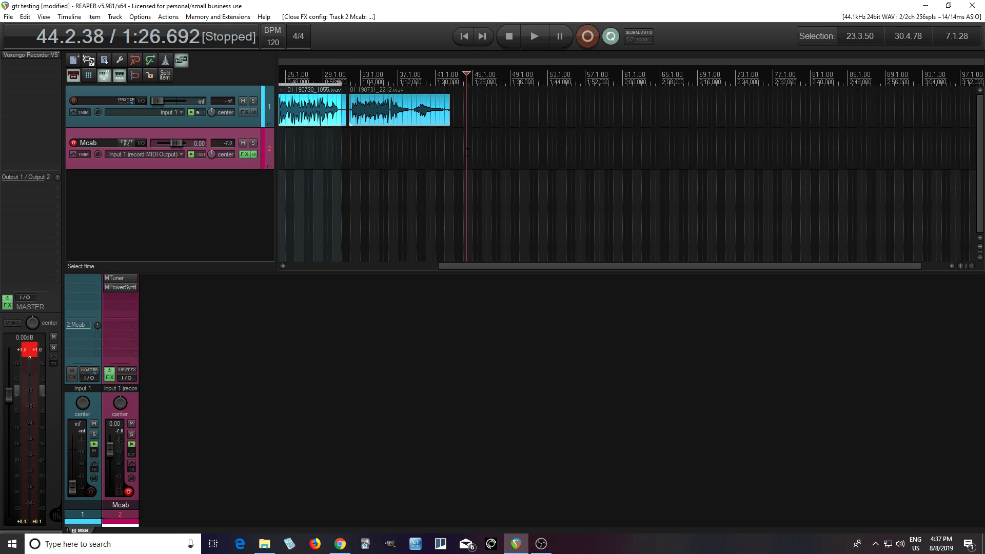
pyautogui.click(588, 37)
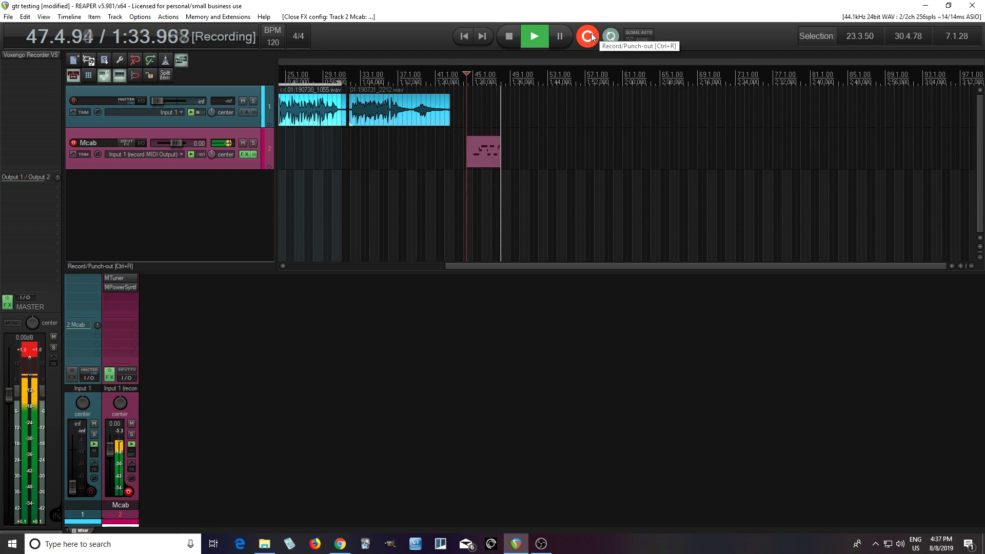
pyautogui.click(510, 36)
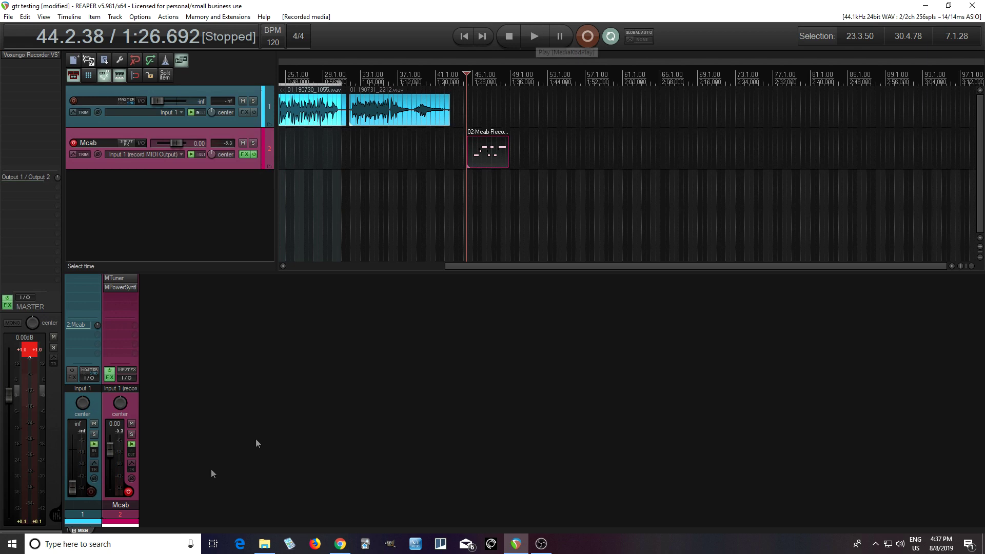
# Bypass MTuner, toggle Mcab's record arm, and play back the take in the MIDI editor
pyautogui.keyDown('shift'); pyautogui.click(119, 280); pyautogui.keyUp('shift')
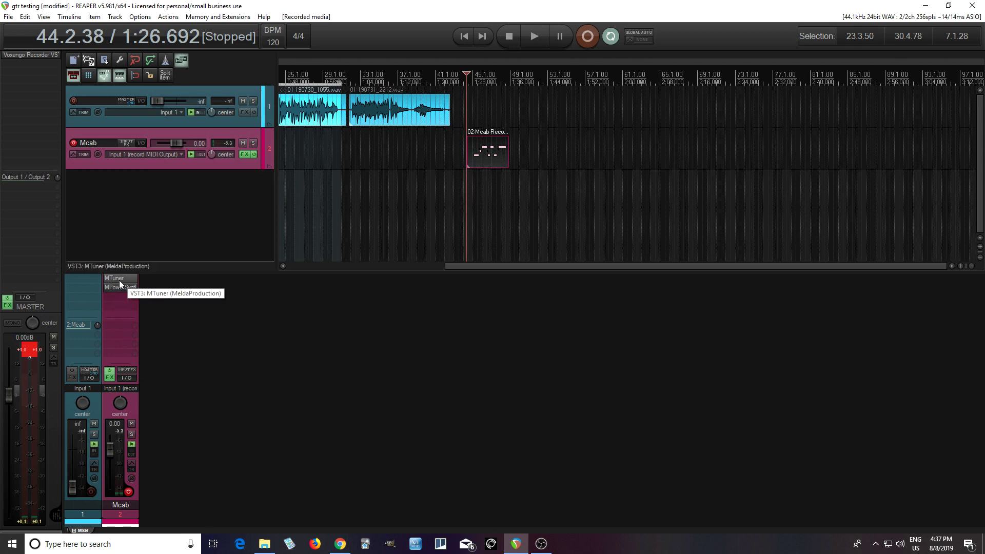
pyautogui.click(129, 492)
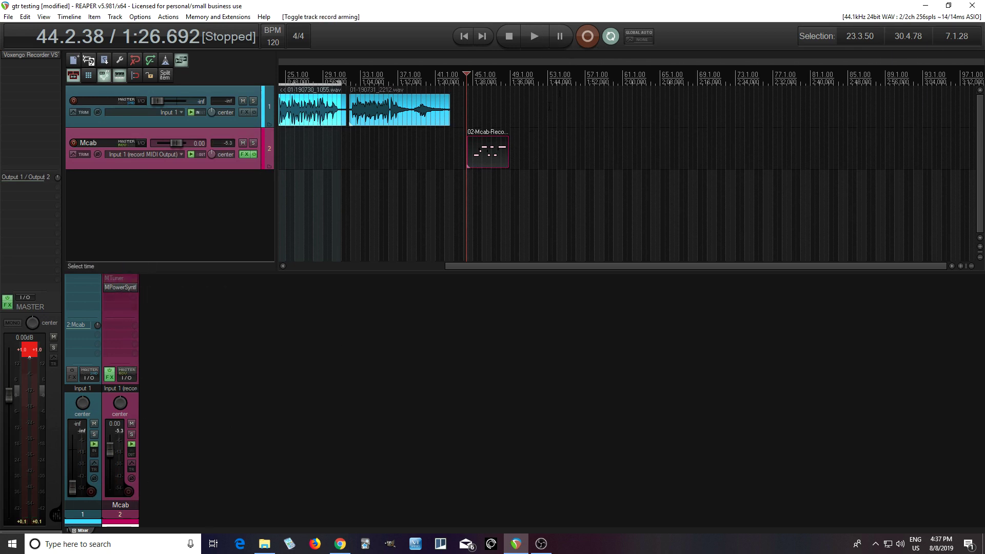
pyautogui.click(535, 37)
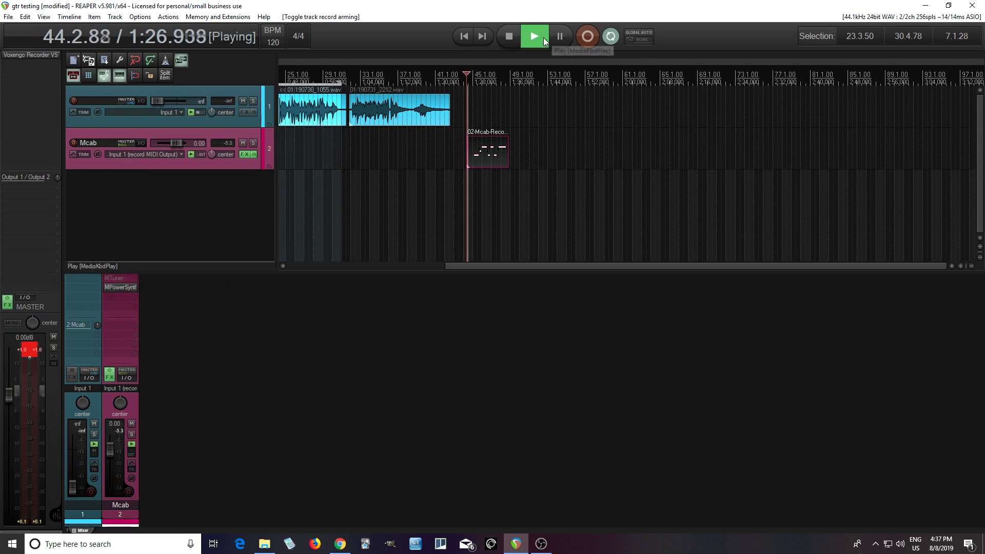
pyautogui.doubleClick(482, 155)
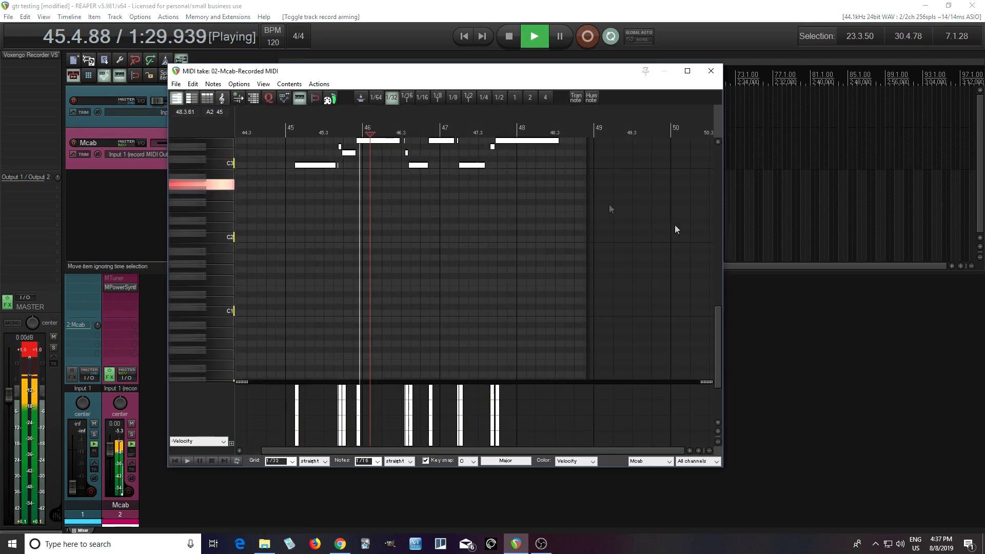
# Scroll to the recorded notes, stop playback, and close the MIDI editor
pyautogui.moveTo(718, 317); pyautogui.dragTo(719, 301)
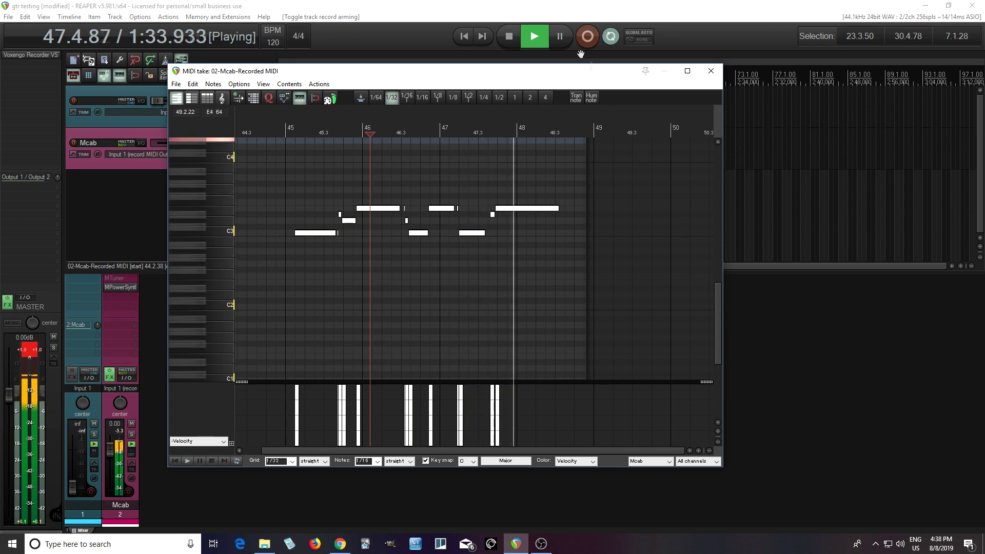
pyautogui.click(509, 35)
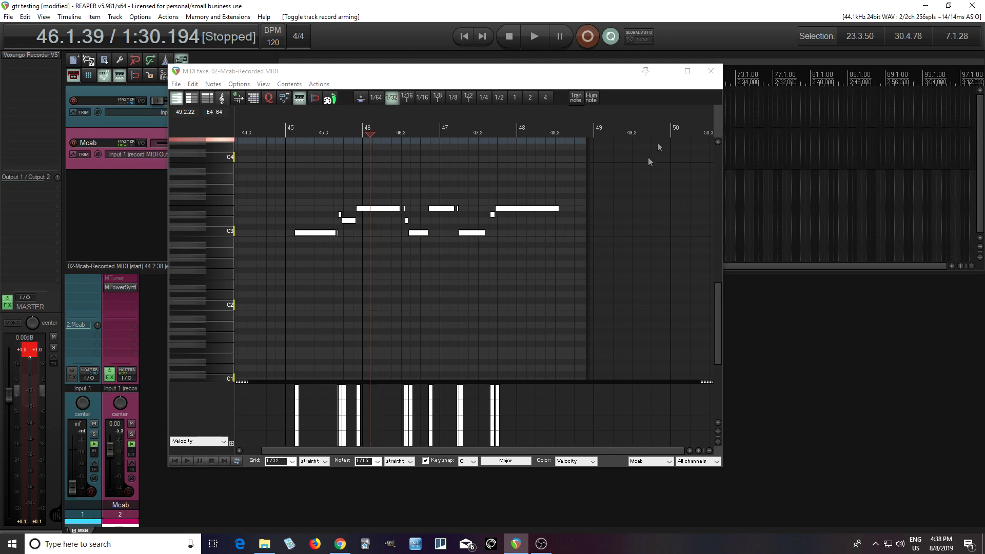
pyautogui.click(710, 71)
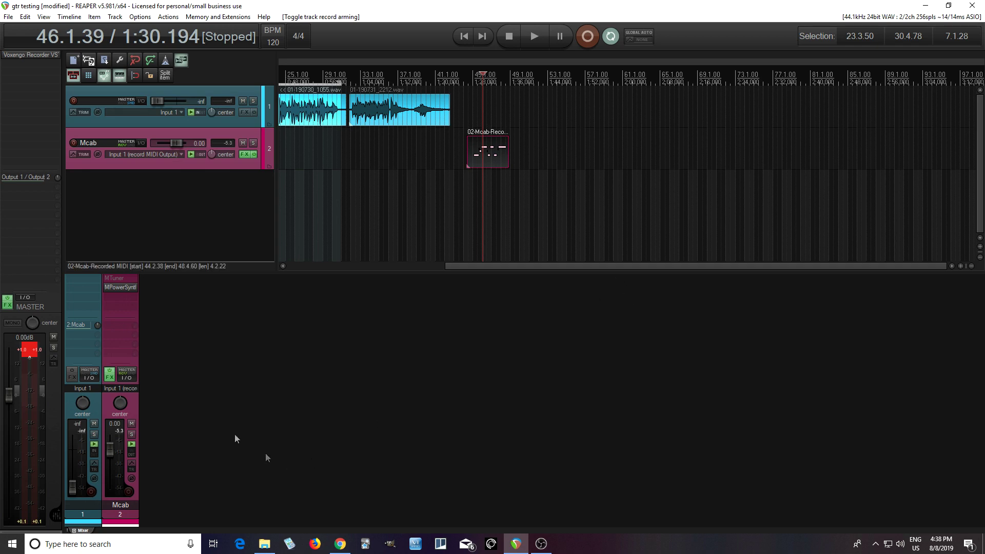
# Open MTuner from the Mcab FX chain, switch its MIDI output off, and reposition its window
pyautogui.click(125, 278)
pyautogui.moveTo(574, 173); pyautogui.dragTo(511, 165)
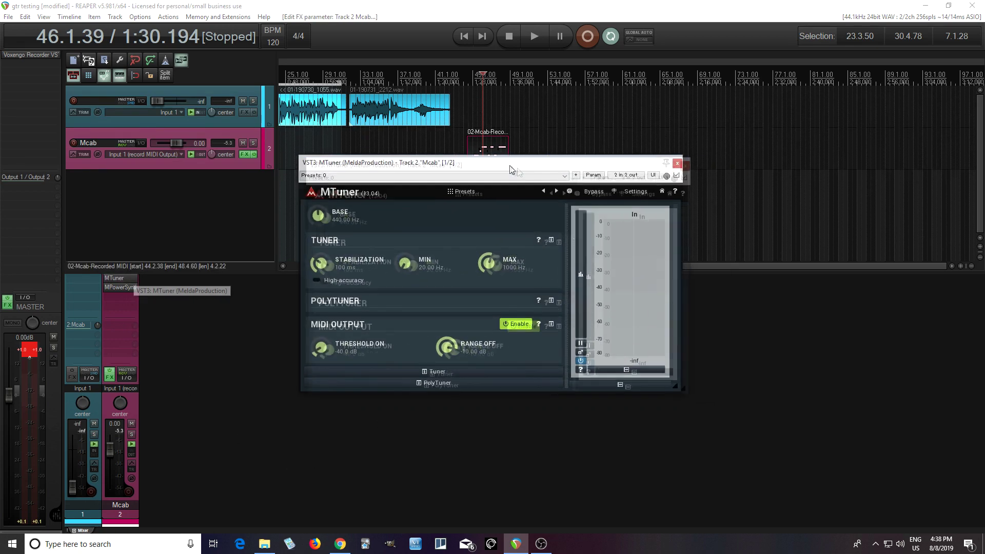
pyautogui.click(518, 326)
pyautogui.click(527, 371)
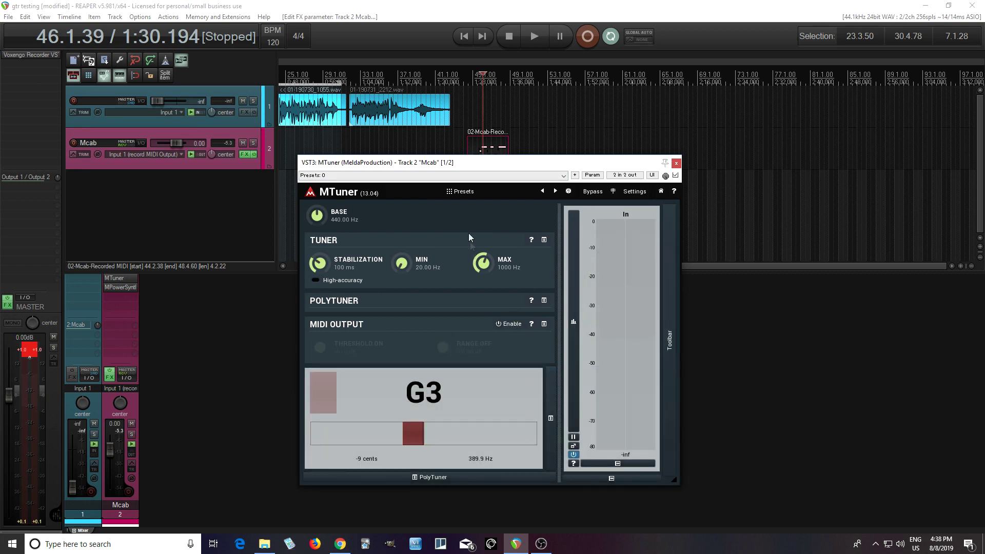
pyautogui.moveTo(476, 167); pyautogui.dragTo(501, 113)
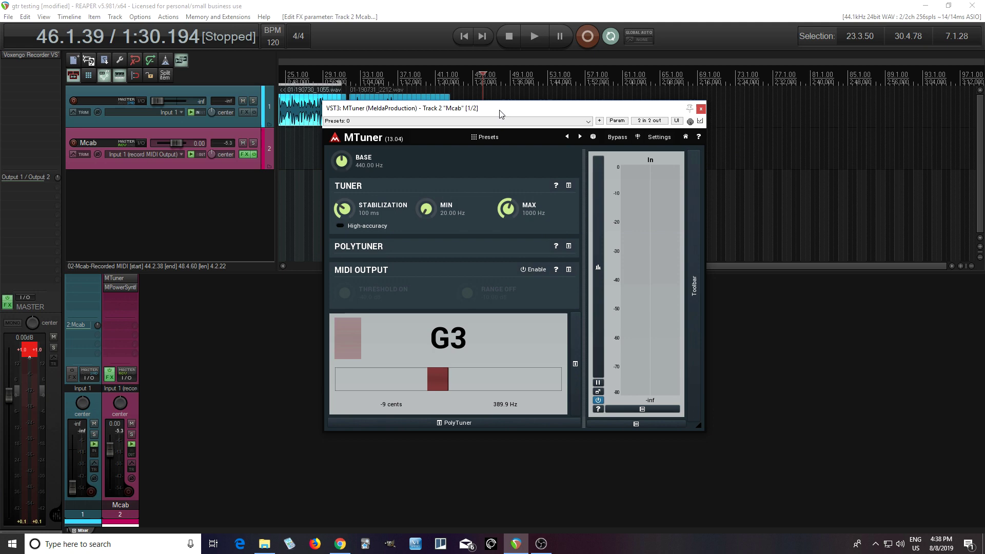